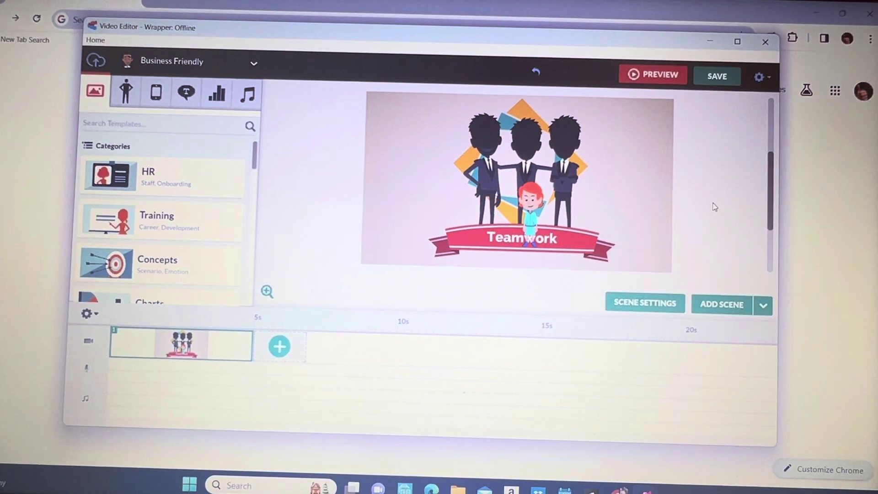
Give the red-haired character a 'test' TTS line in the female Shy Girl voice, dismissing the VoiceForge error
click(528, 199)
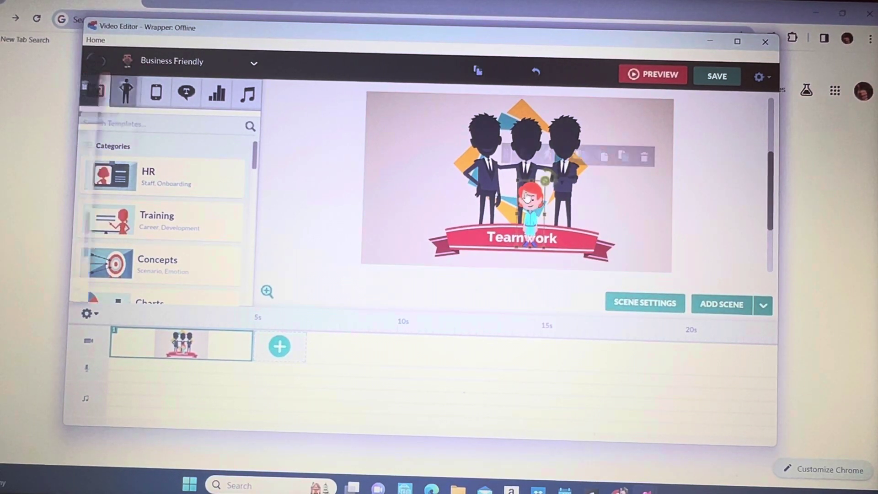
click(164, 116)
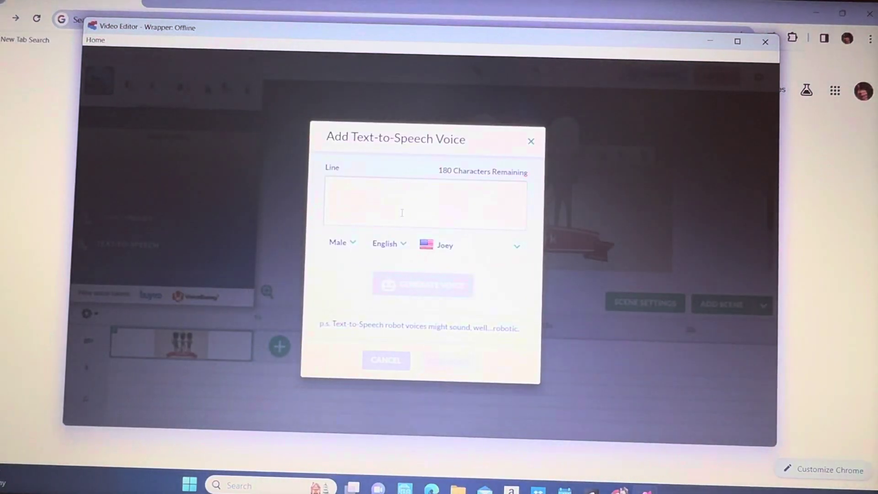
text(test)
click(341, 242)
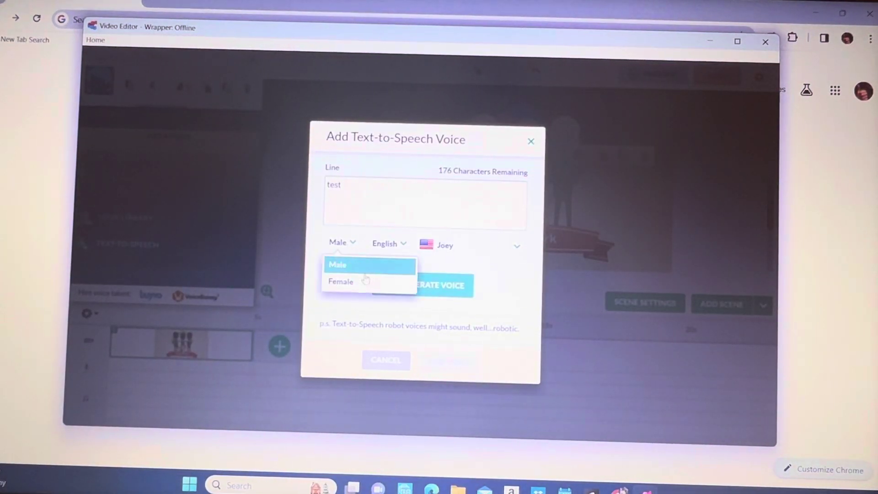
click(341, 282)
click(516, 245)
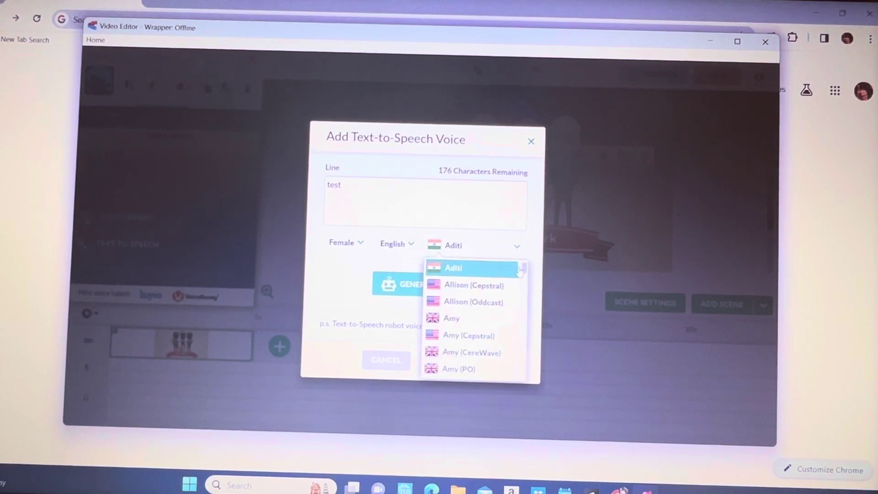
drag(523, 269, 523, 376)
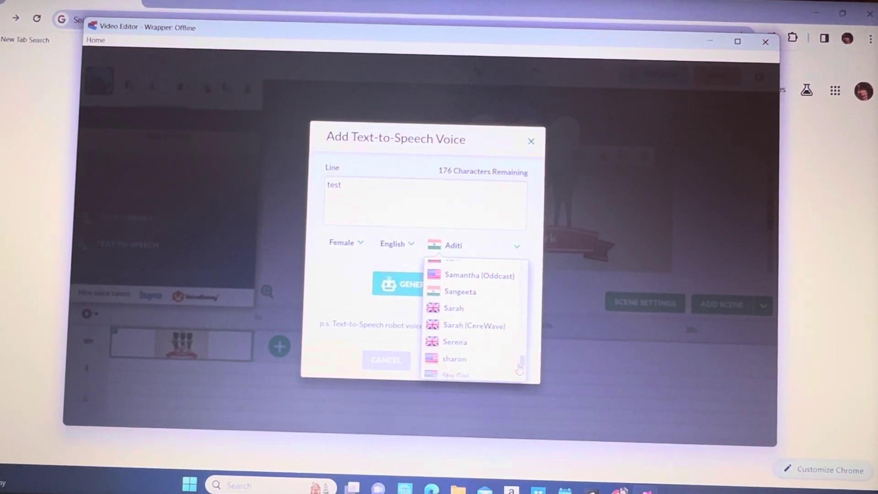
scroll(481, 323, up, 2)
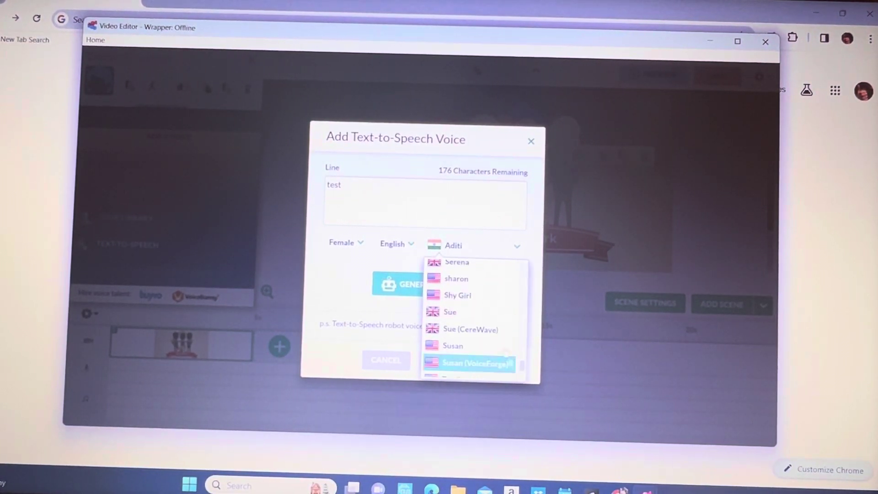
click(442, 294)
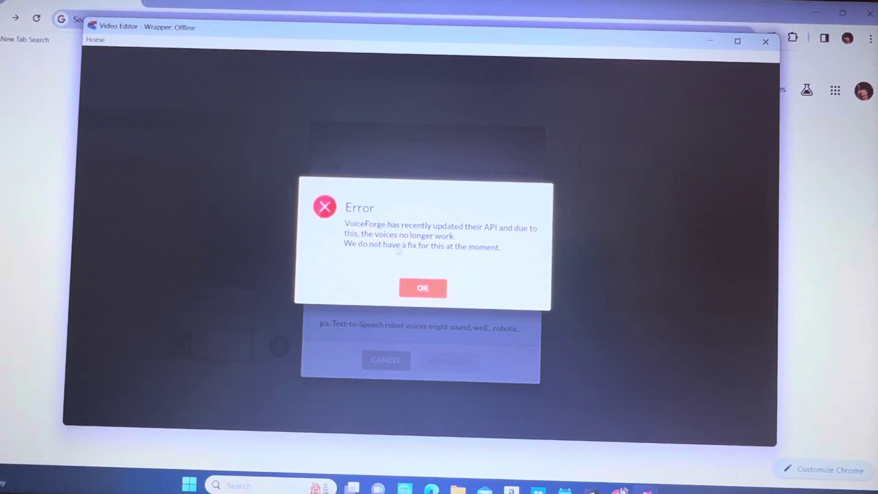
click(436, 287)
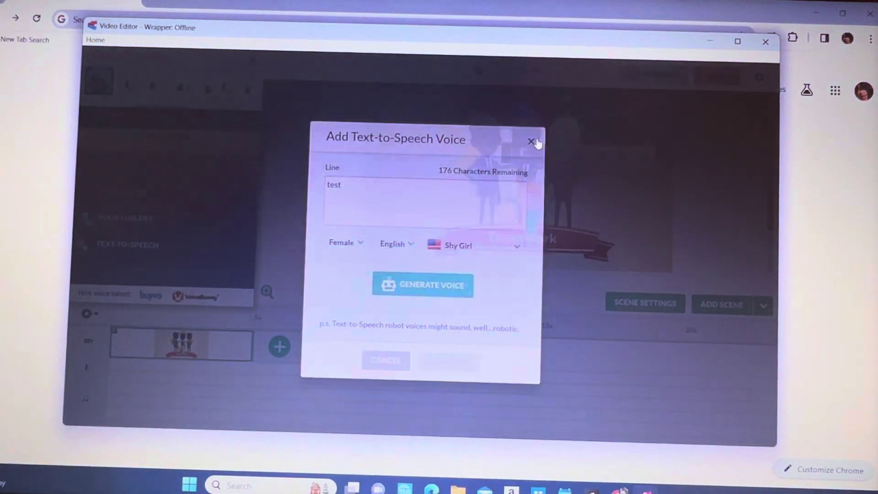
Close the TTS dialog, minimize the video editor and load lazypy.ro in Chrome
click(530, 140)
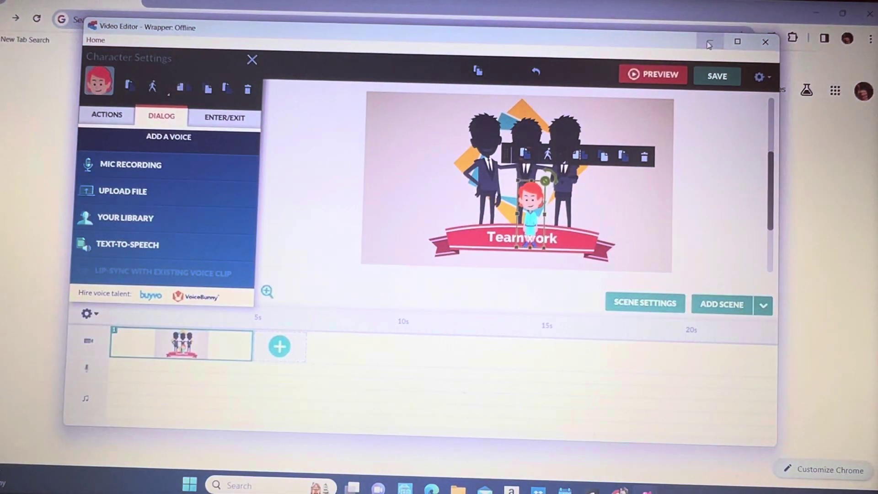
click(710, 41)
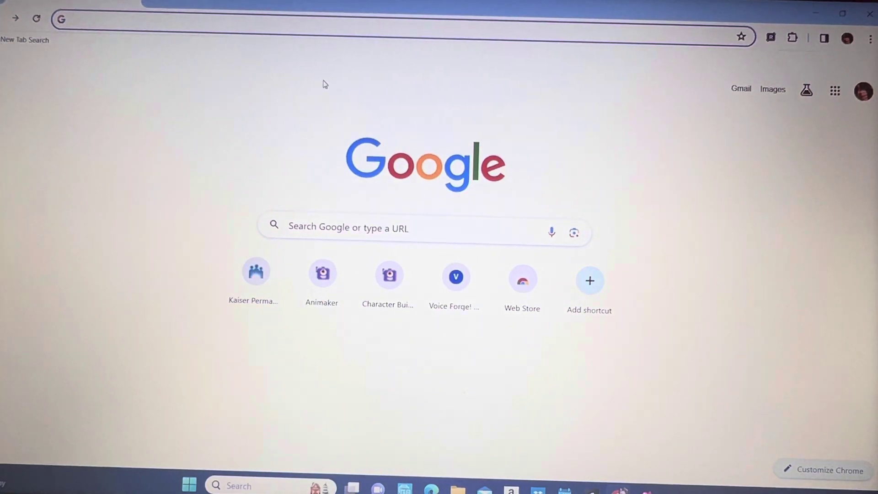
text(la)
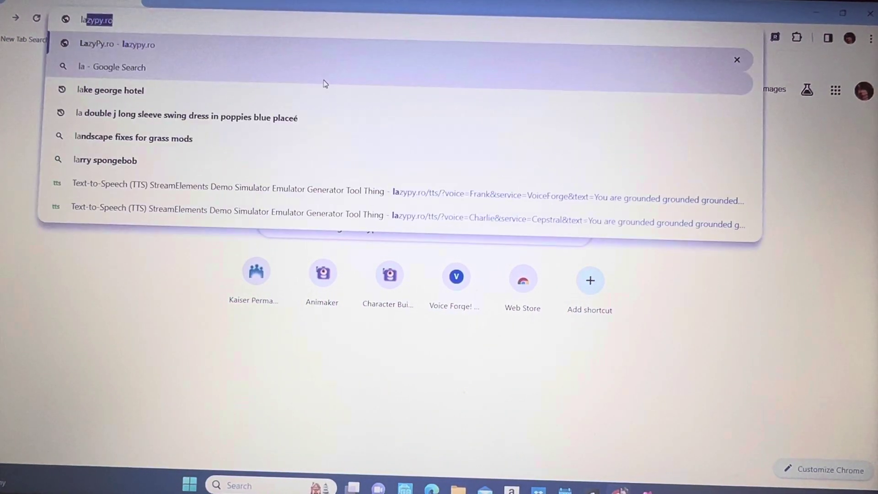
text(zypy.ro)
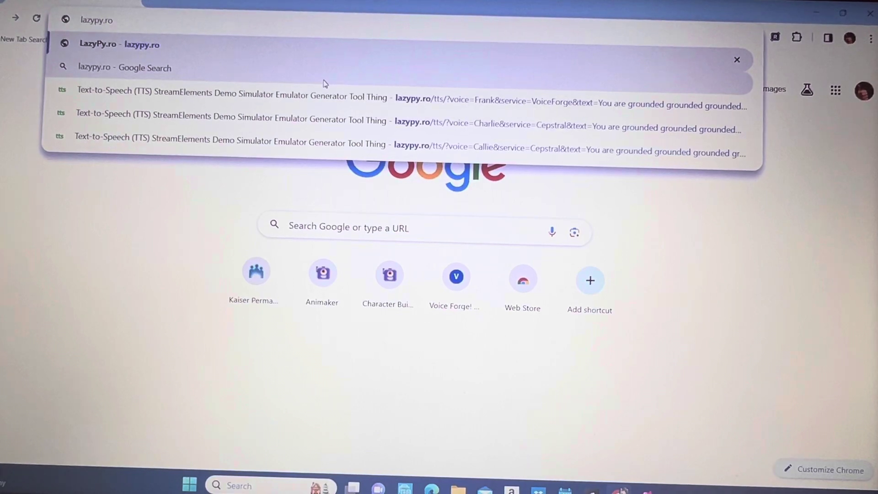
key(Return)
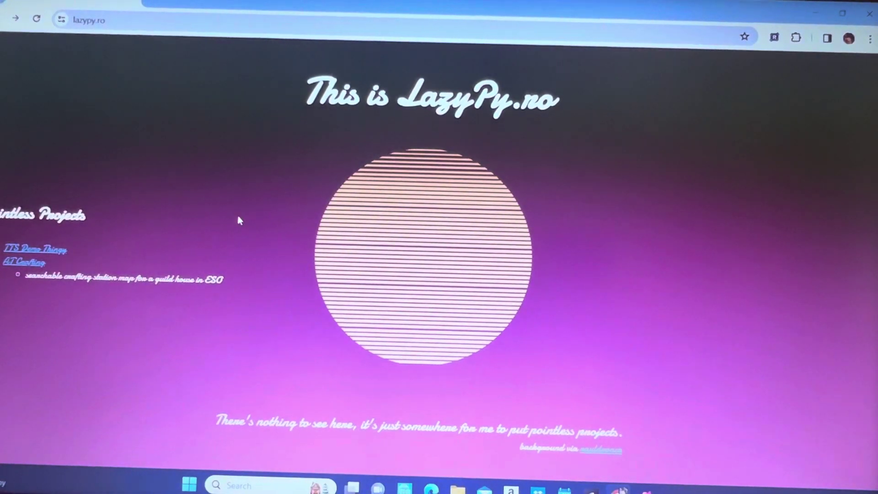
On the TTS Demo Thingy page, choose the VoiceForge Shy Girl (English, American) voice
click(55, 253)
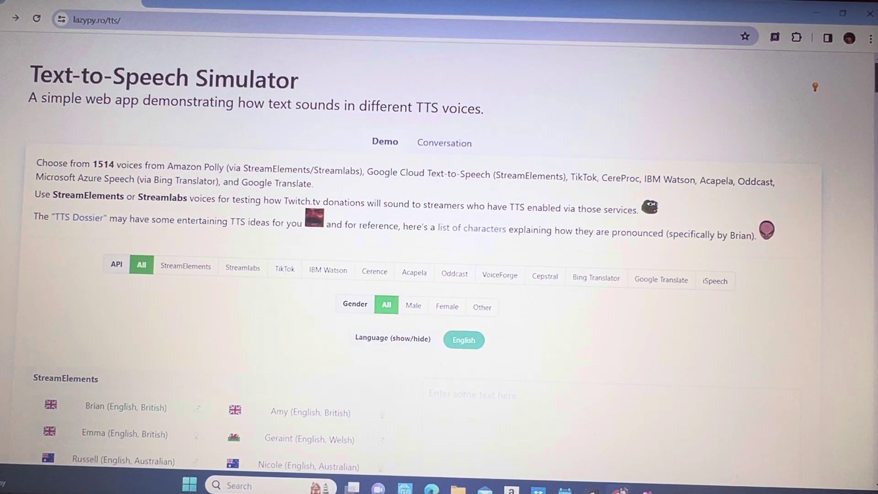
scroll(439, 275, down, 10)
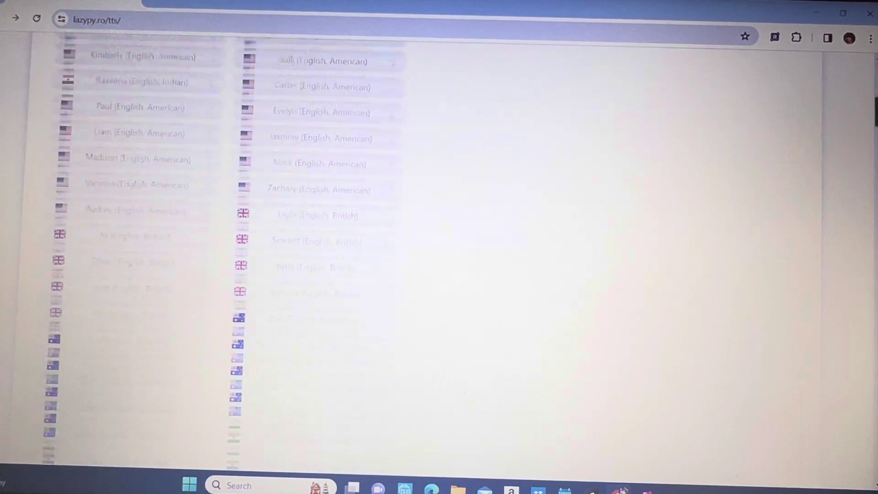
scroll(439, 275, down, 5)
scroll(439, 275, down, 5)
scroll(439, 274, down, 5)
scroll(439, 275, down, 3)
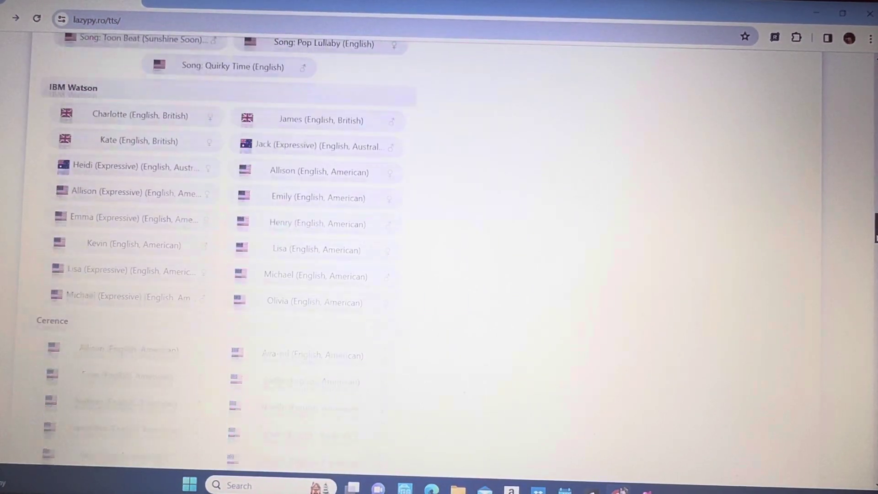
drag(876, 237, 867, 388)
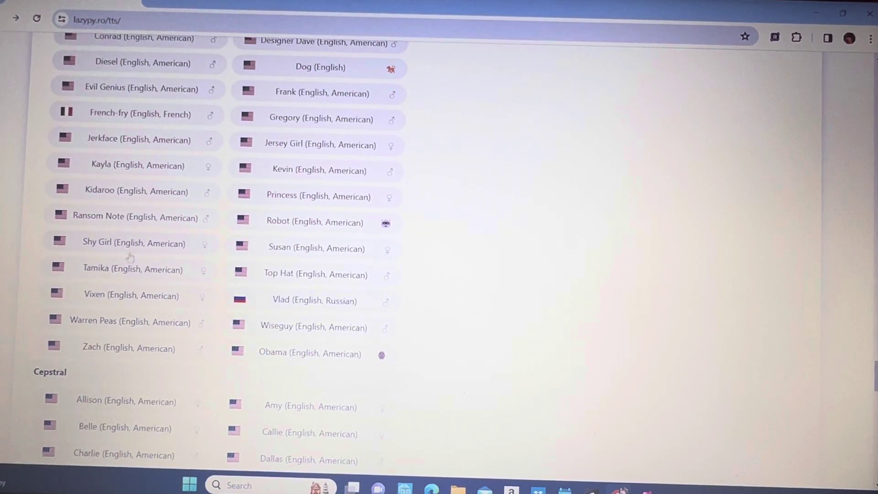
click(171, 244)
scroll(439, 247, up, 5)
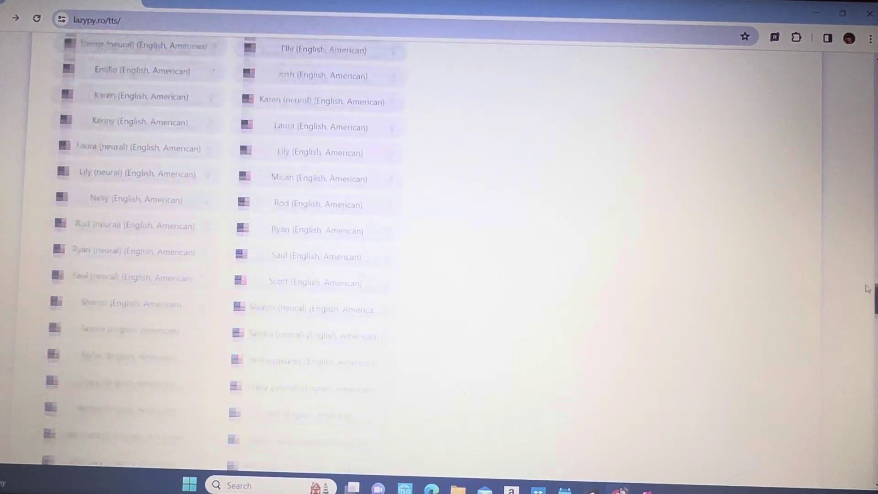
scroll(439, 247, up, 5)
scroll(439, 247, up, 5)
scroll(806, 100, up, 5)
scroll(807, 100, up, 4)
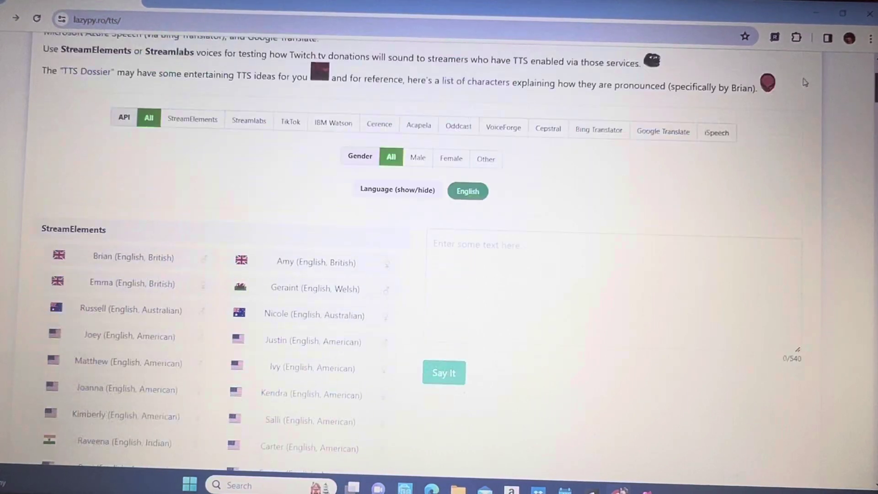
Generate 'test' in the Shy Girl voice and download the audio clip
click(512, 269)
text(est)
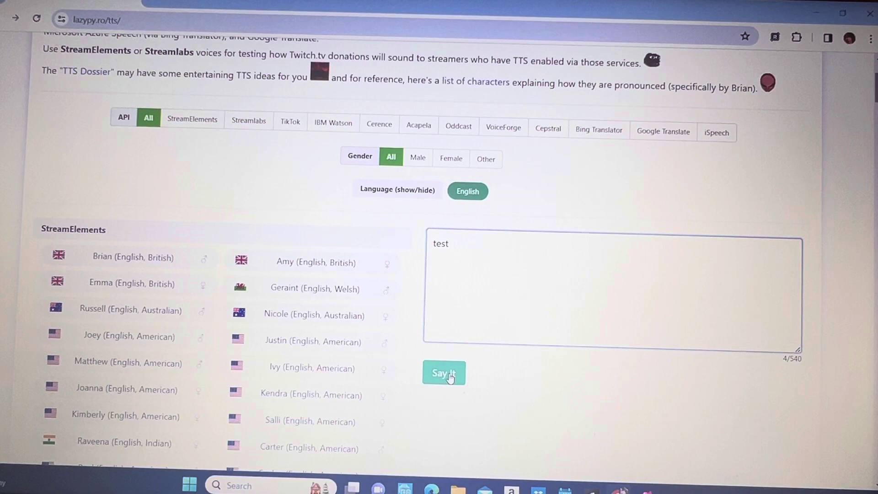
click(451, 377)
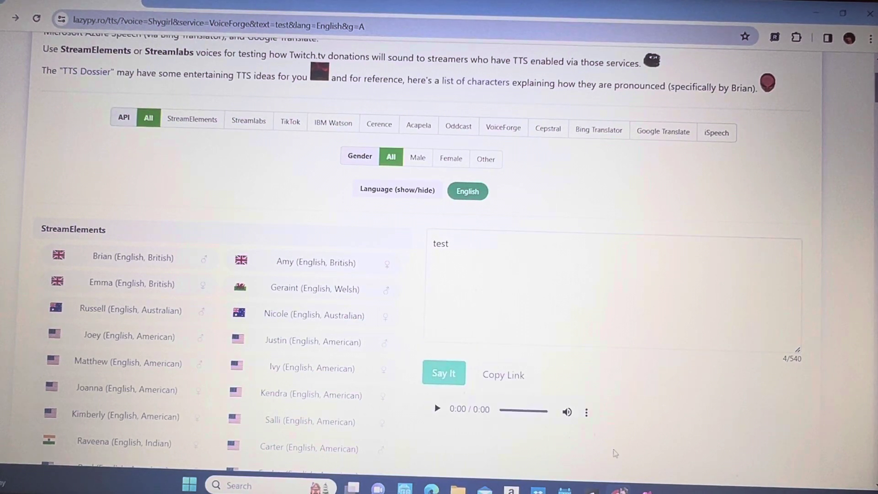
click(587, 413)
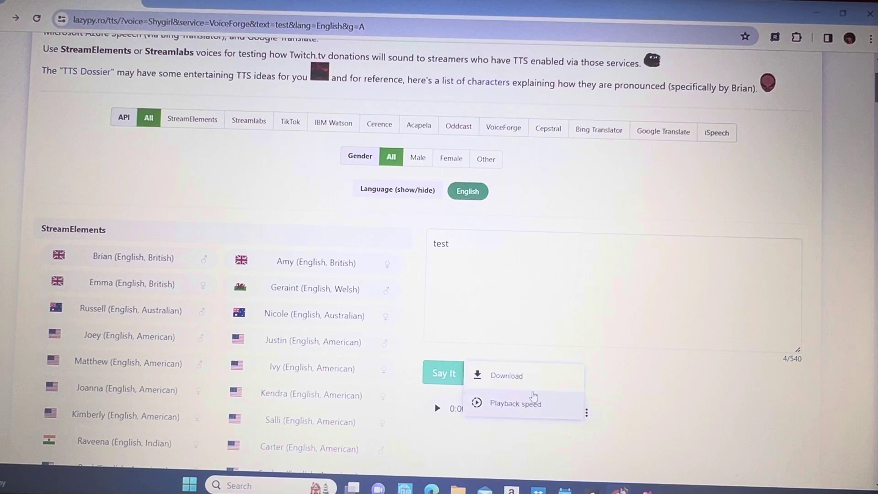
click(522, 373)
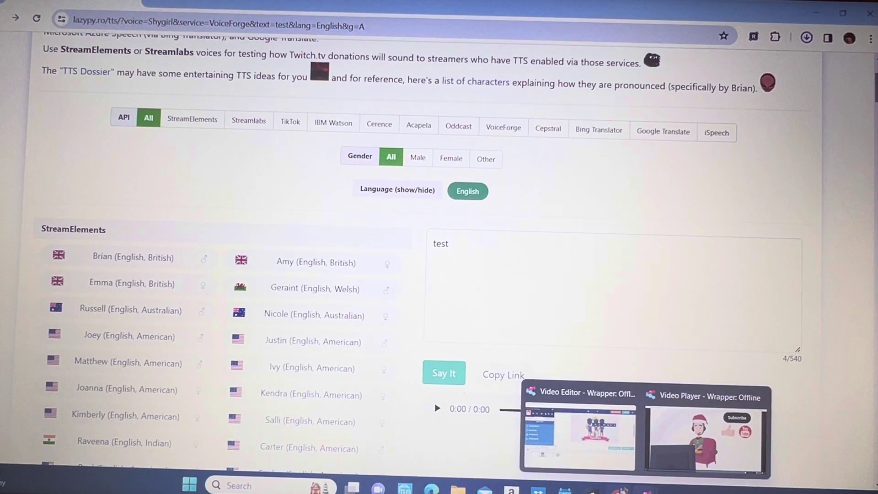
Upload TTS Audio Clip (26).mp3 from Downloads as the red-haired character's voice
click(580, 436)
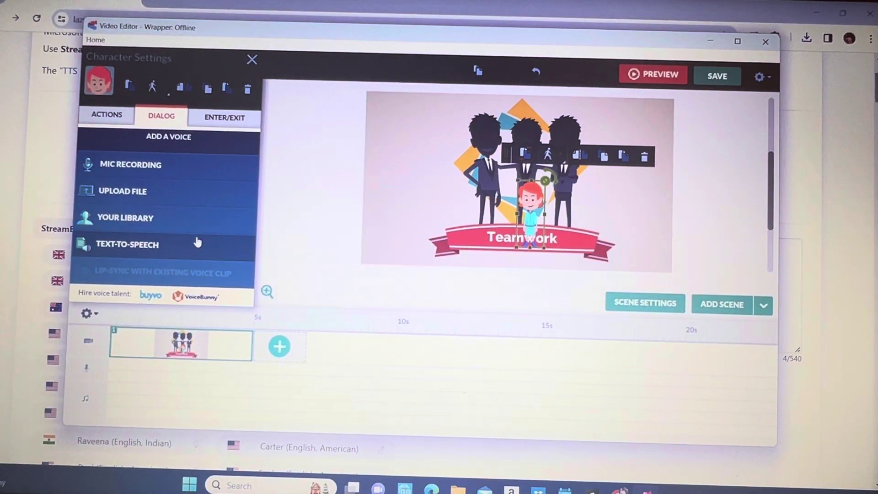
click(173, 198)
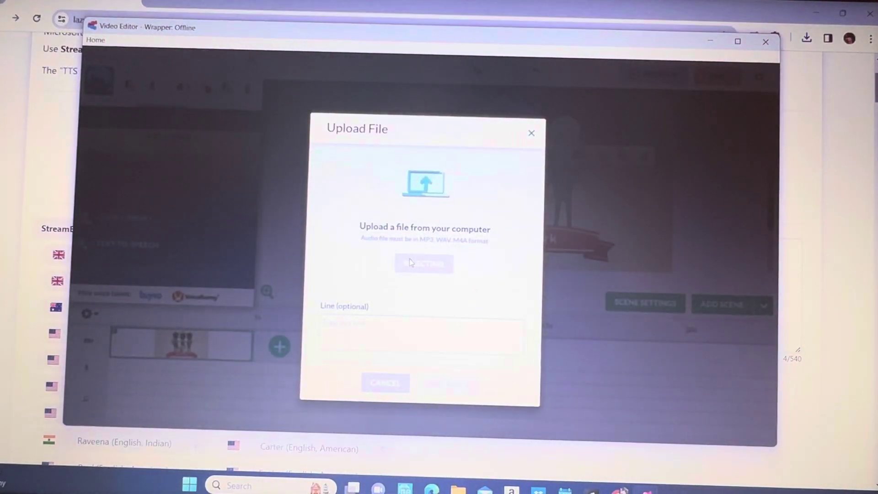
click(410, 262)
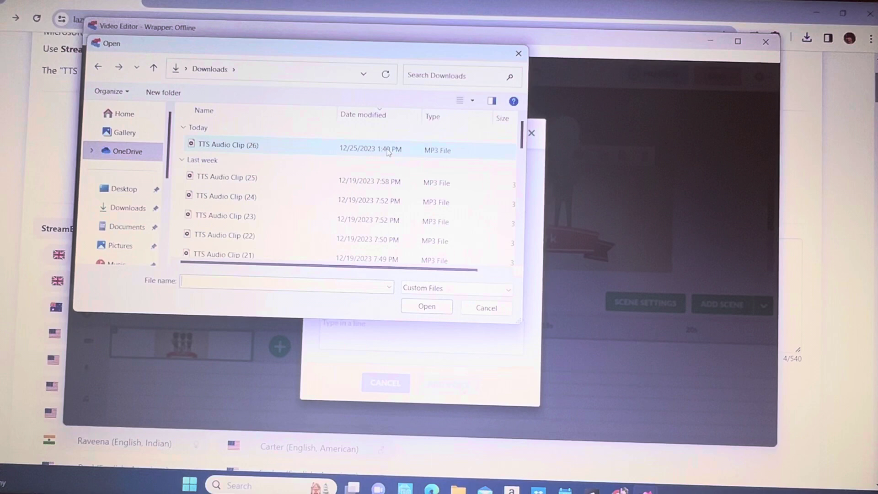
click(388, 153)
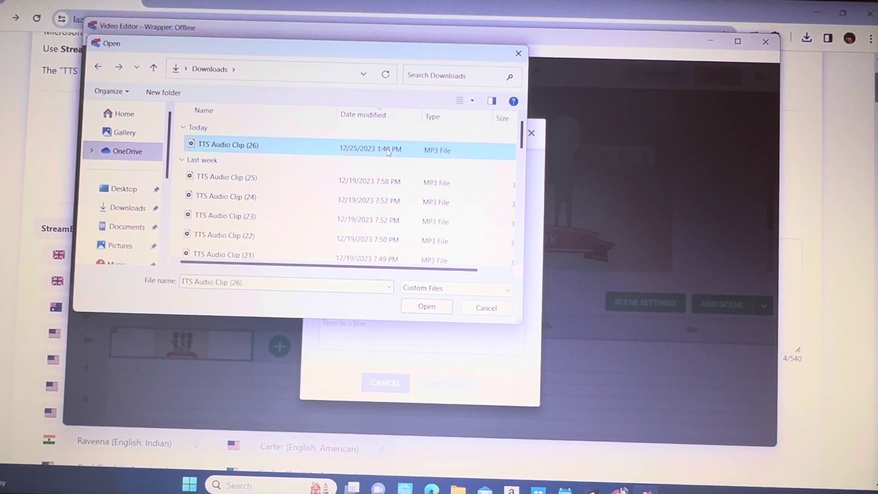
click(439, 310)
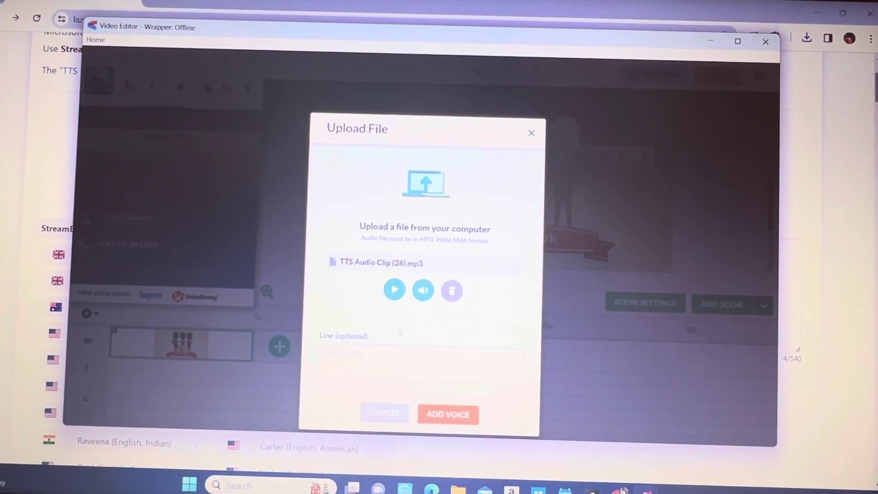
click(450, 415)
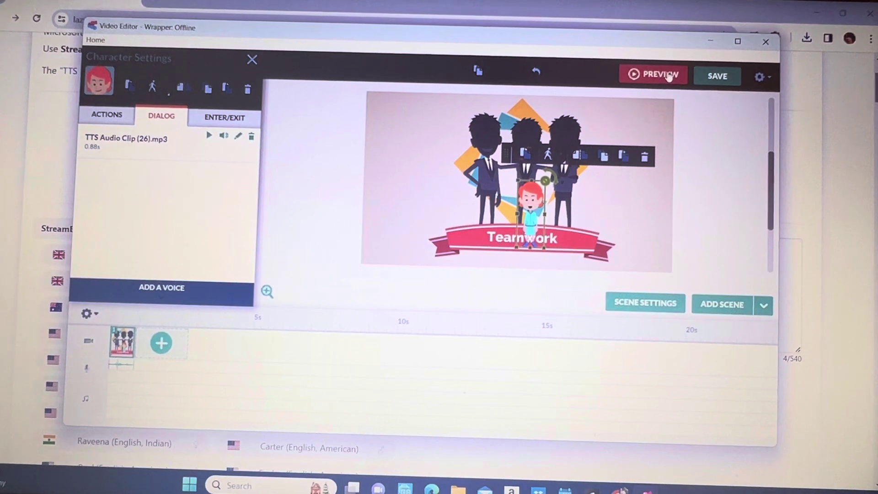